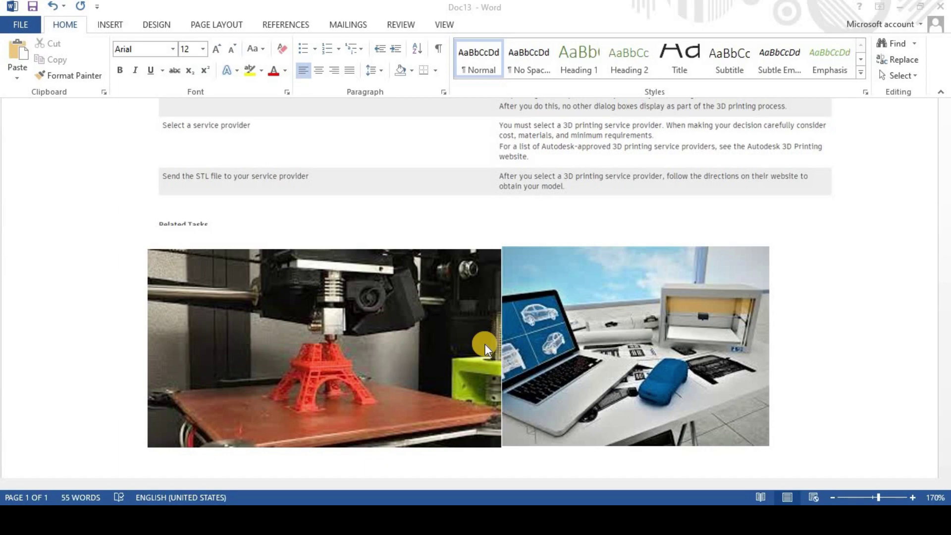
Scroll the Word notes back up to the AutoCAD Part-13 title.
scroll(613, 300, "up", 10)
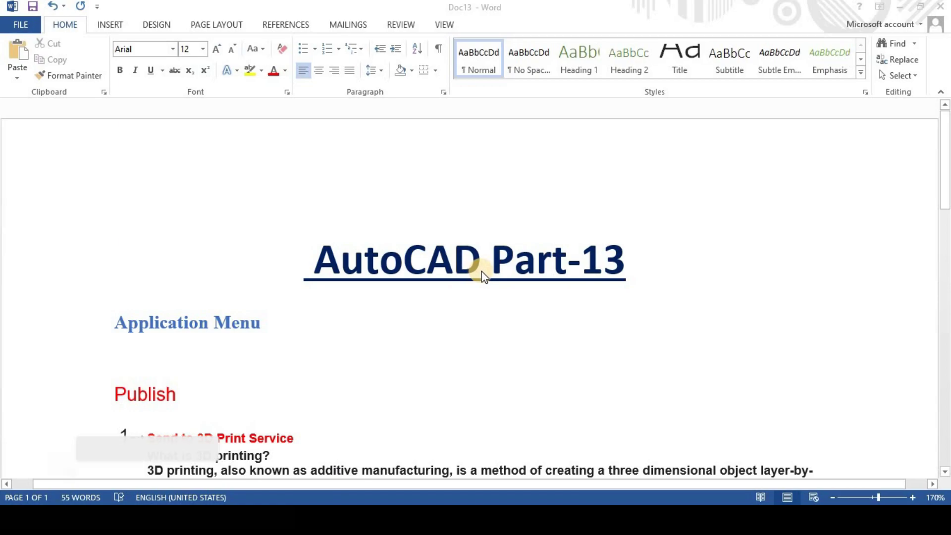
scroll(482, 270, "down", 2)
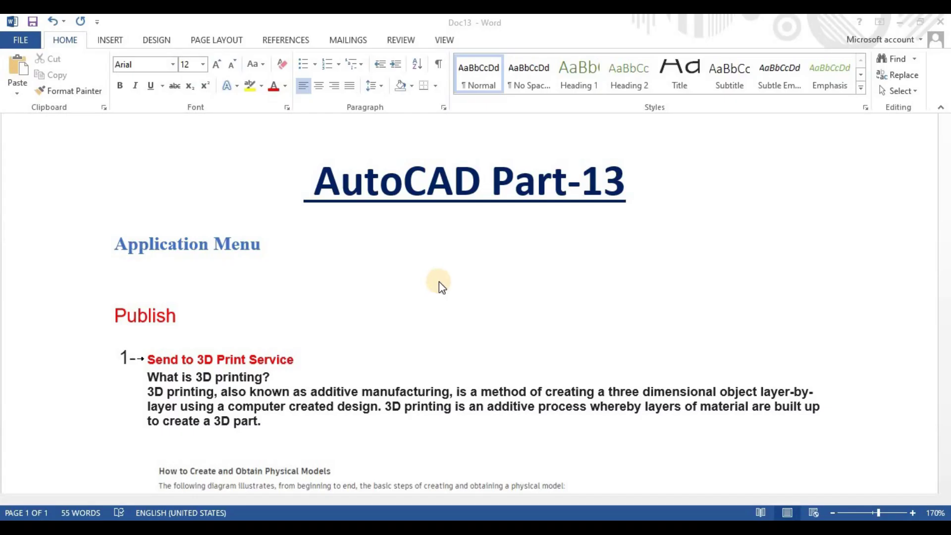
scroll(442, 286, "down", 5)
scroll(440, 283, "down", 2)
scroll(440, 283, "down", 3)
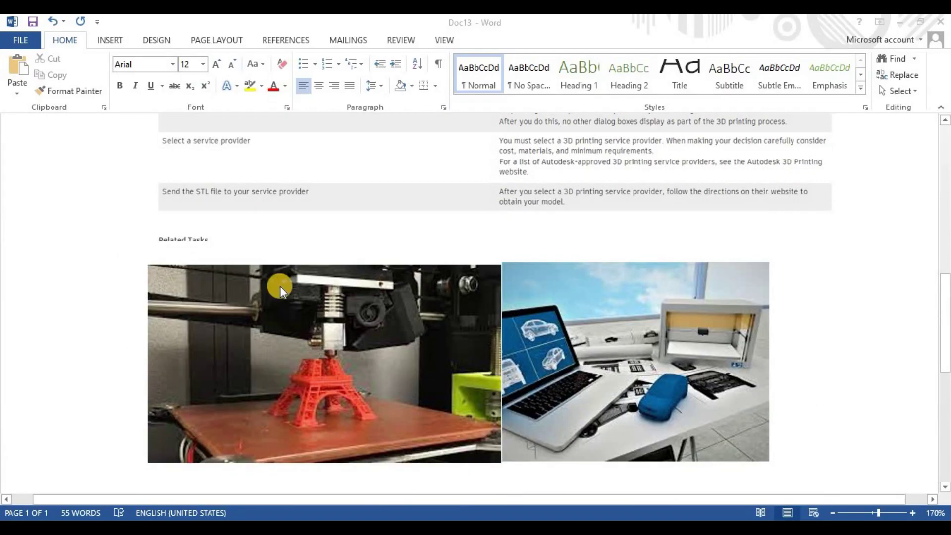
scroll(642, 341, "down", 2)
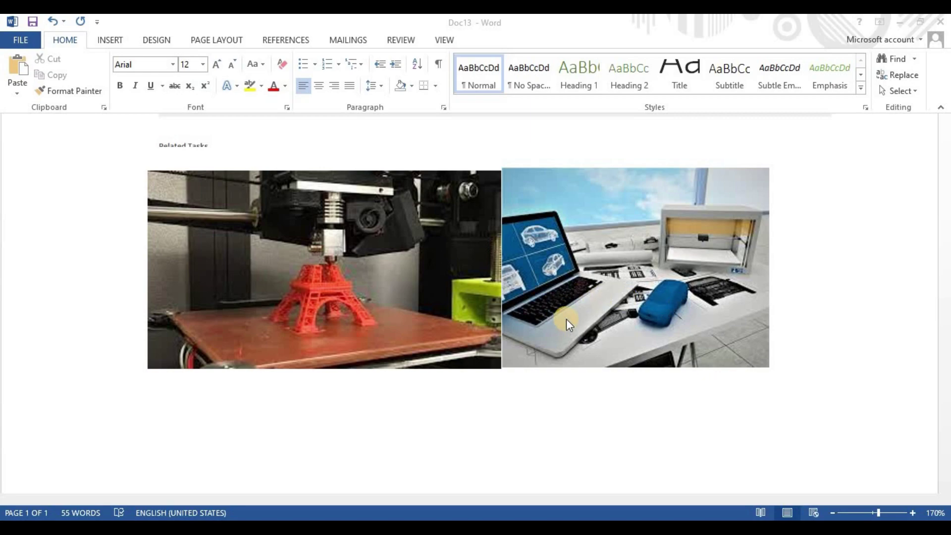
Scroll the Word notes to the Publish heading and the What is 3D printing paragraph.
scroll(609, 315, "up", 3)
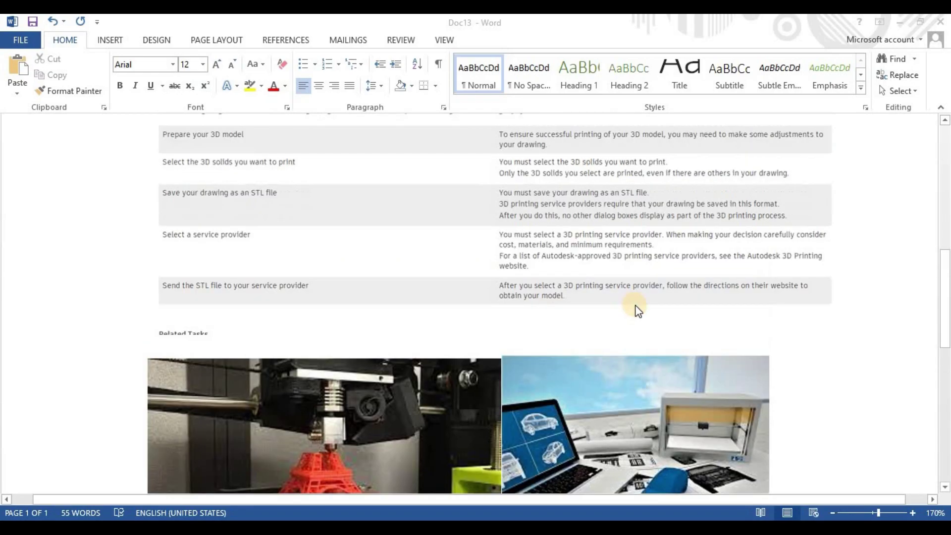
scroll(634, 309, "up", 3)
scroll(635, 310, "up", 2)
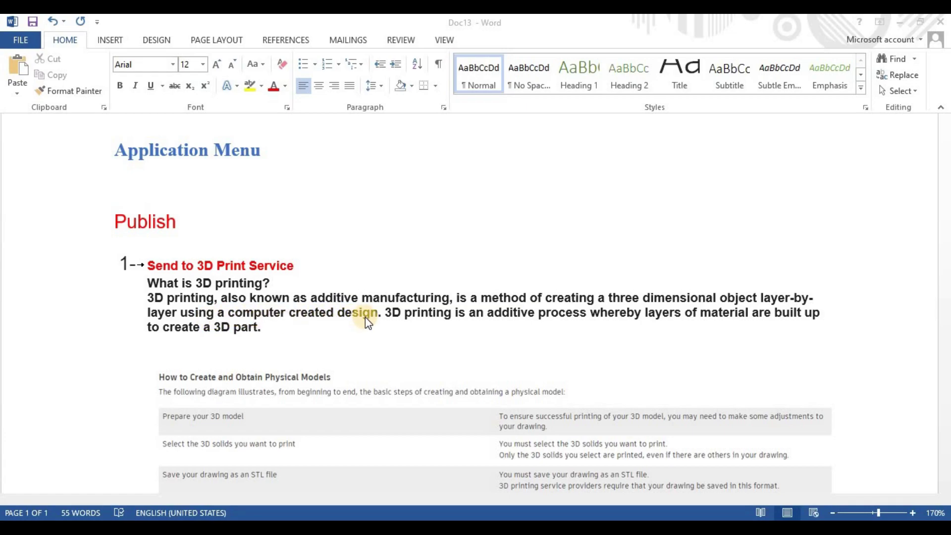
scroll(421, 312, "down", 10)
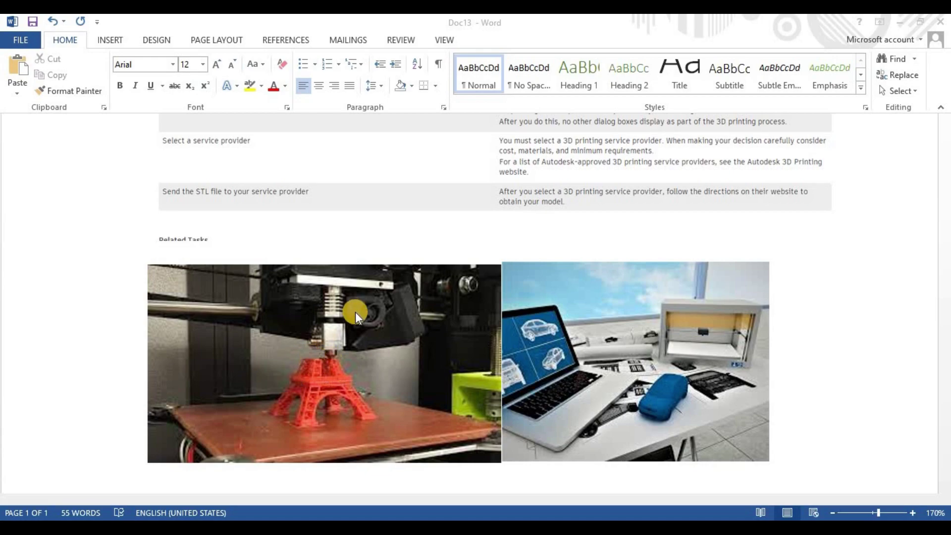
scroll(365, 329, "up", 3)
scroll(365, 328, "up", 3)
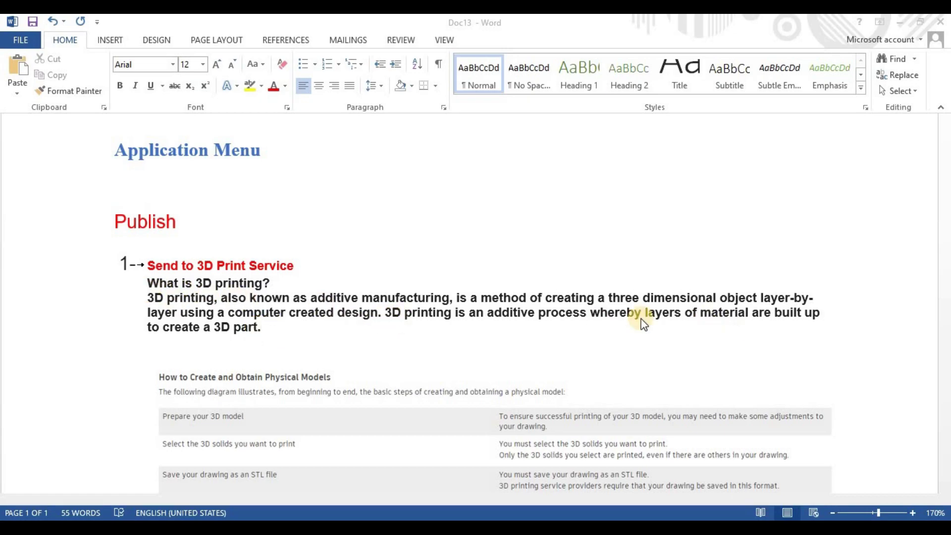
scroll(503, 314, "down", 2)
scroll(504, 314, "down", 5)
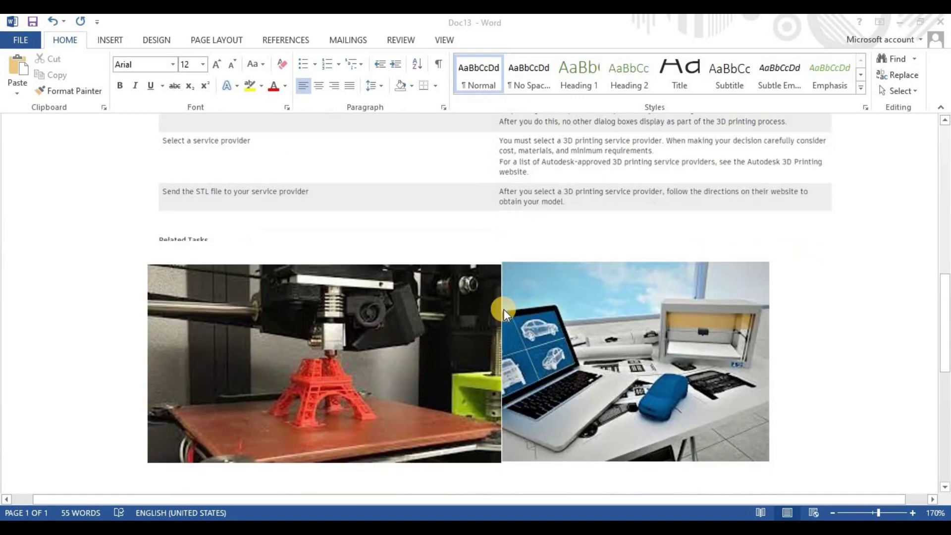
scroll(506, 315, "up", 3)
scroll(272, 278, "up", 2)
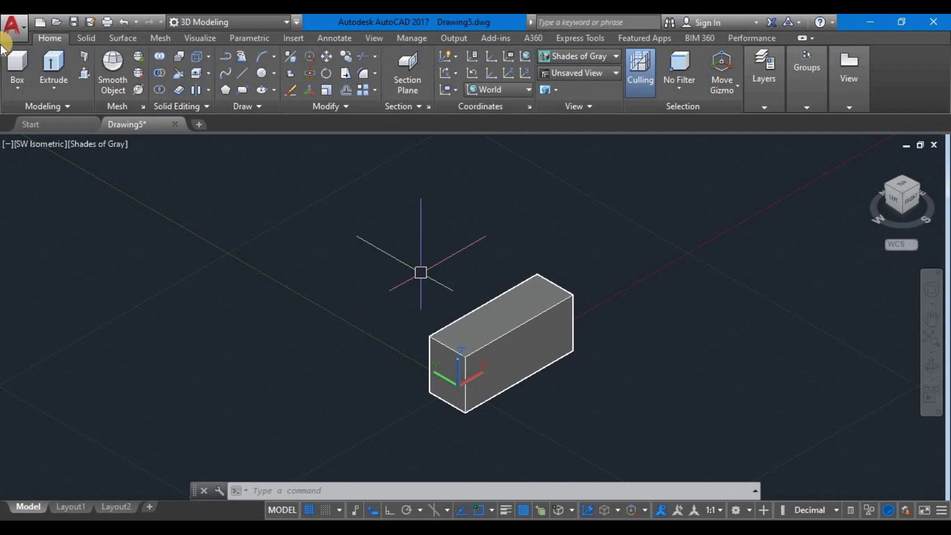
Select and deselect the 3D box in Drawing5 while zooming the view.
left_click(484, 316)
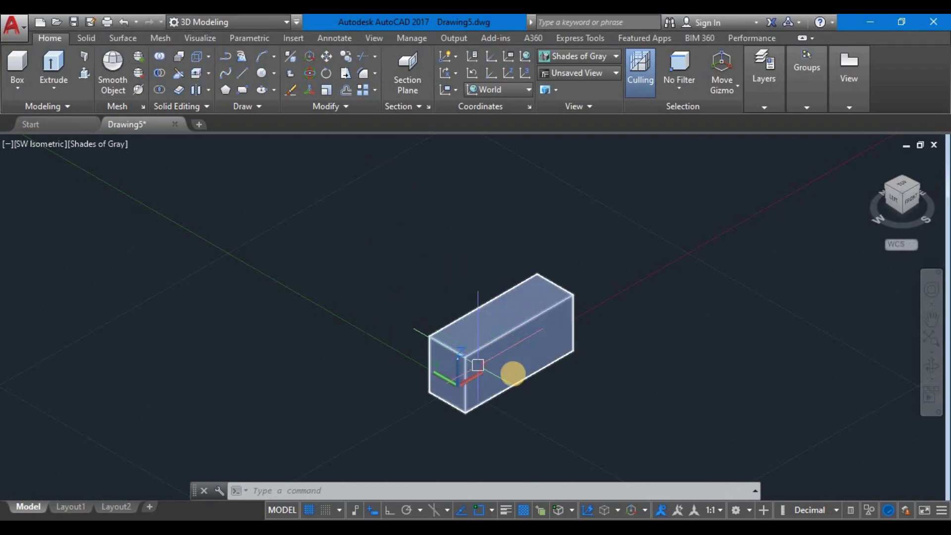
scroll(513, 374, "up", 3)
scroll(529, 335, "down", 2)
key("Escape")
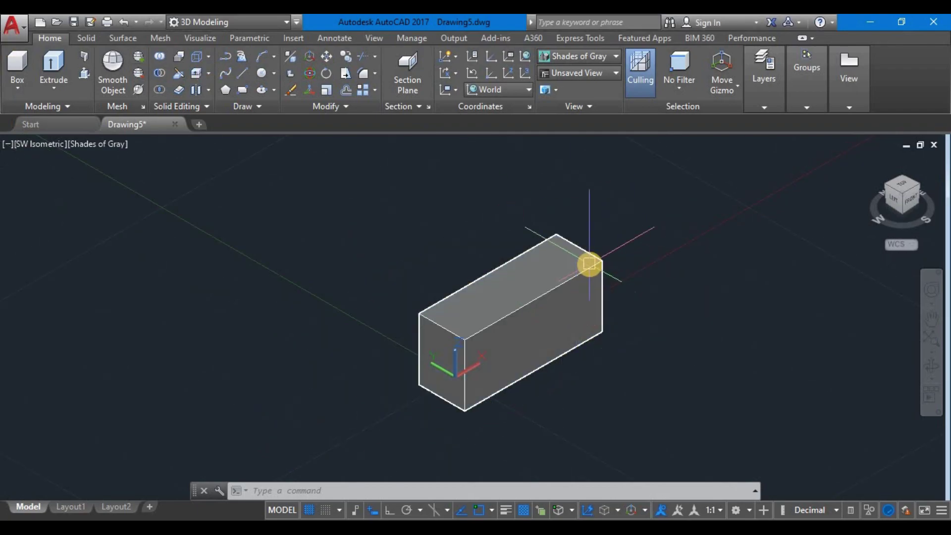
left_click(589, 264)
key("Escape")
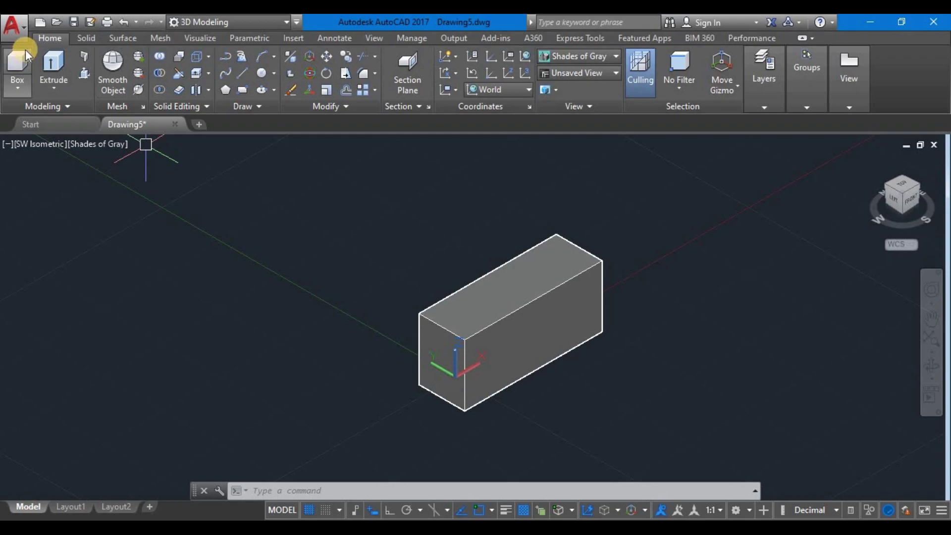
Open the application menu showing the file and publishing commands, including Send to 3D Print Service.
left_click(24, 26)
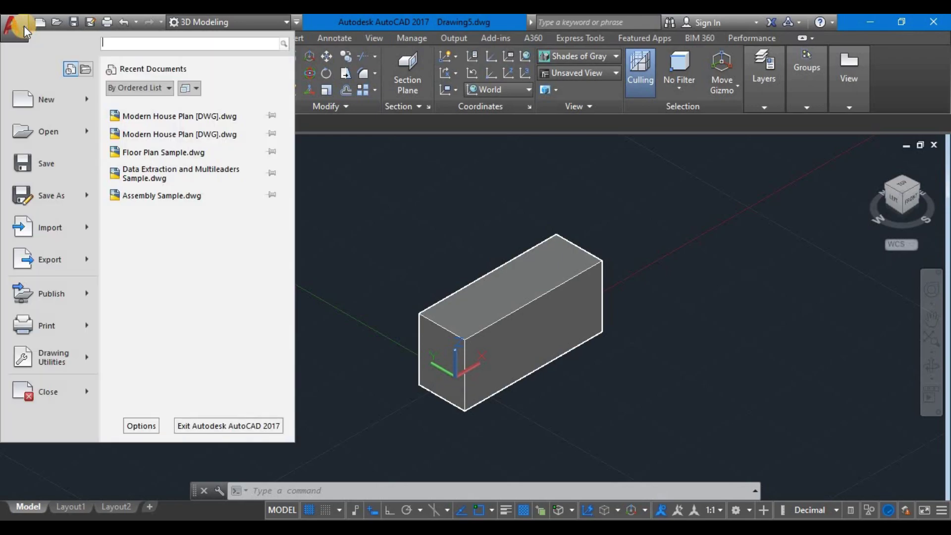
left_click(316, 230)
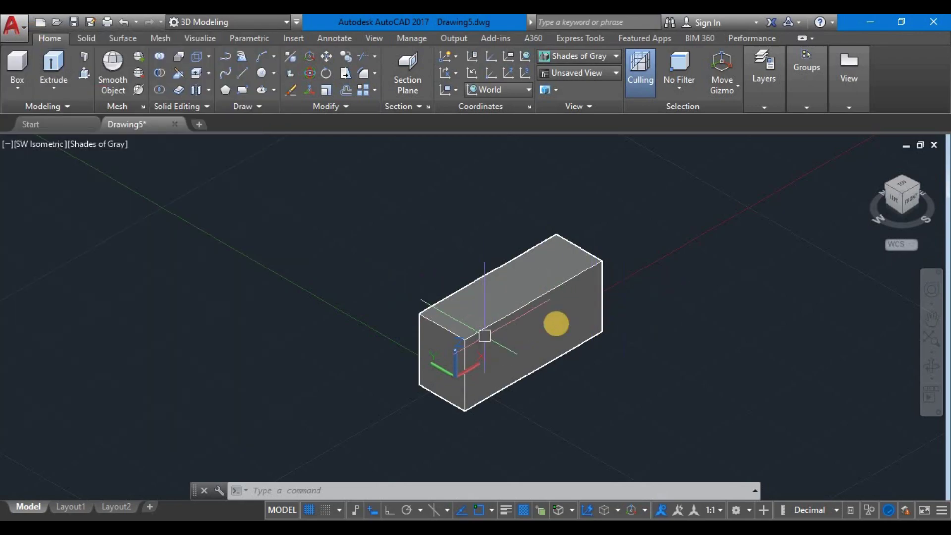
scroll(500, 334, "up", 2)
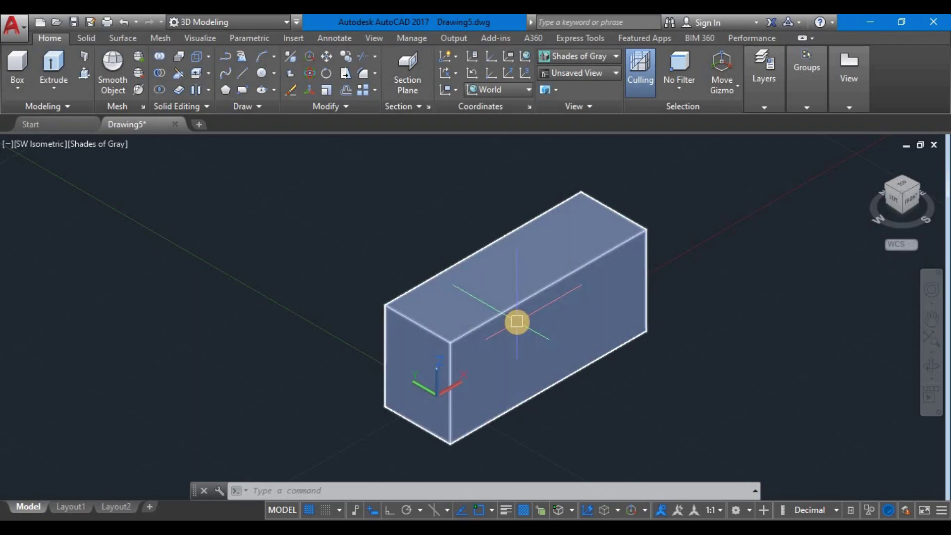
scroll(517, 322, "down", 2)
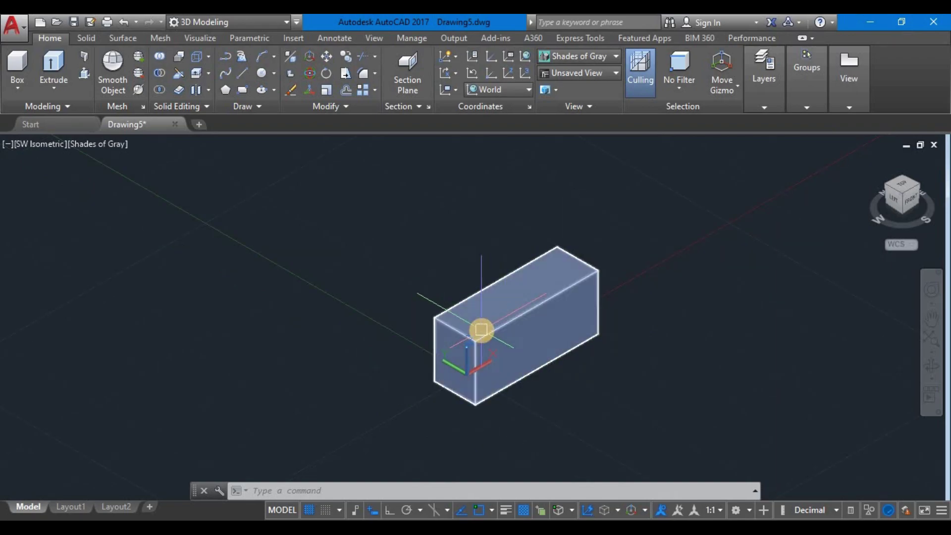
scroll(481, 330, "up", 2)
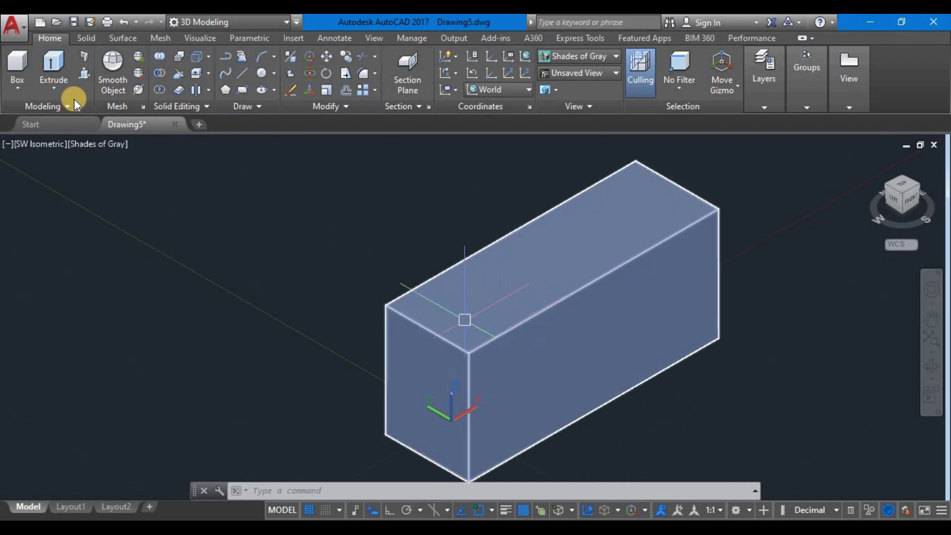
left_click(22, 25)
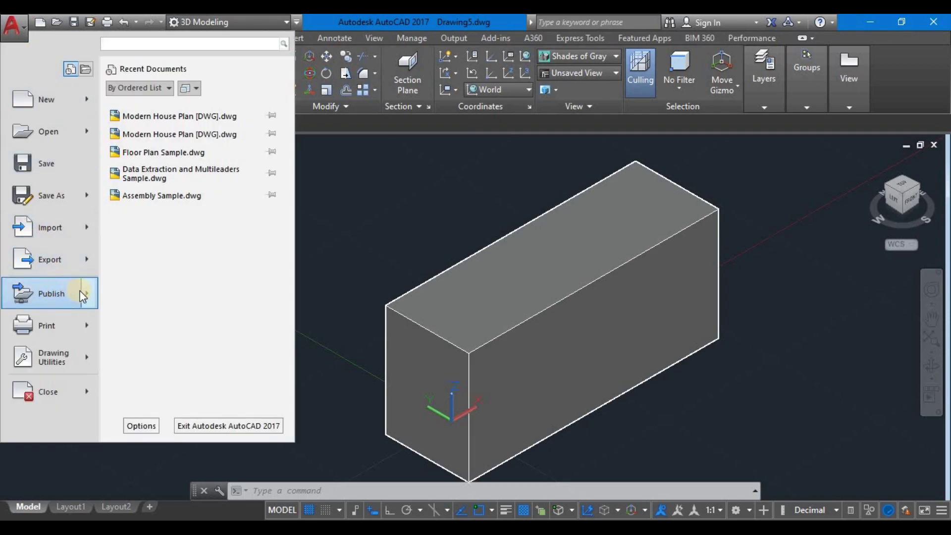
mouse_move(52, 293)
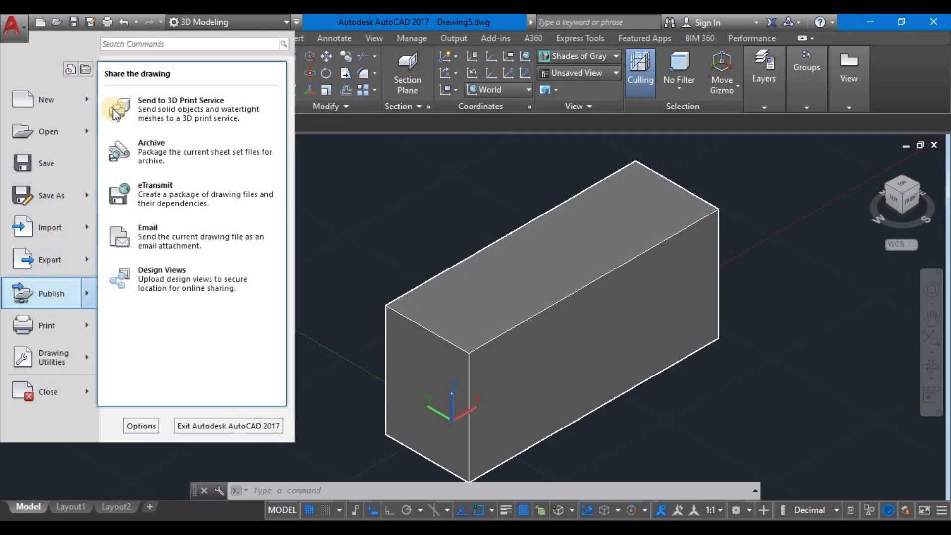
Choose Publish > Send to 3D Print Service for the box.
left_click(222, 106)
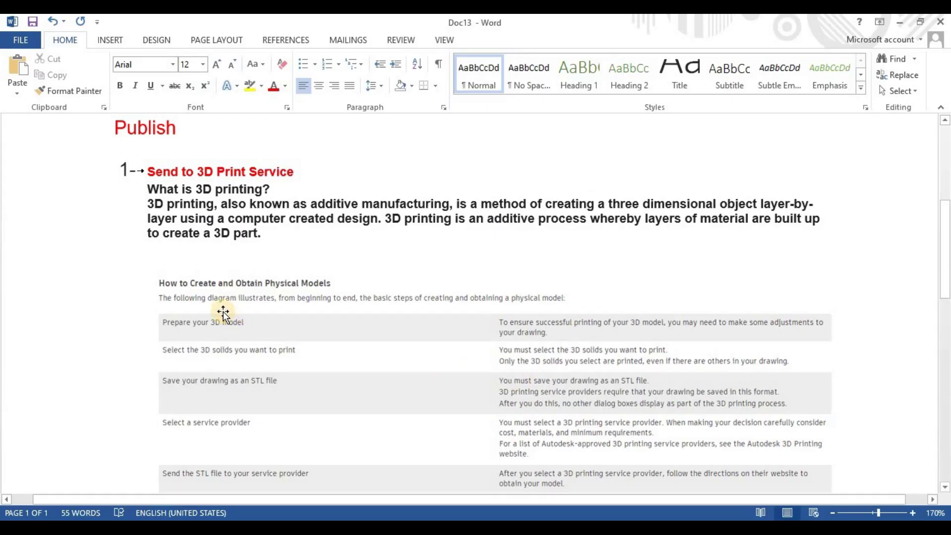
scroll(213, 188, "down", 5)
scroll(319, 350, "up", 3)
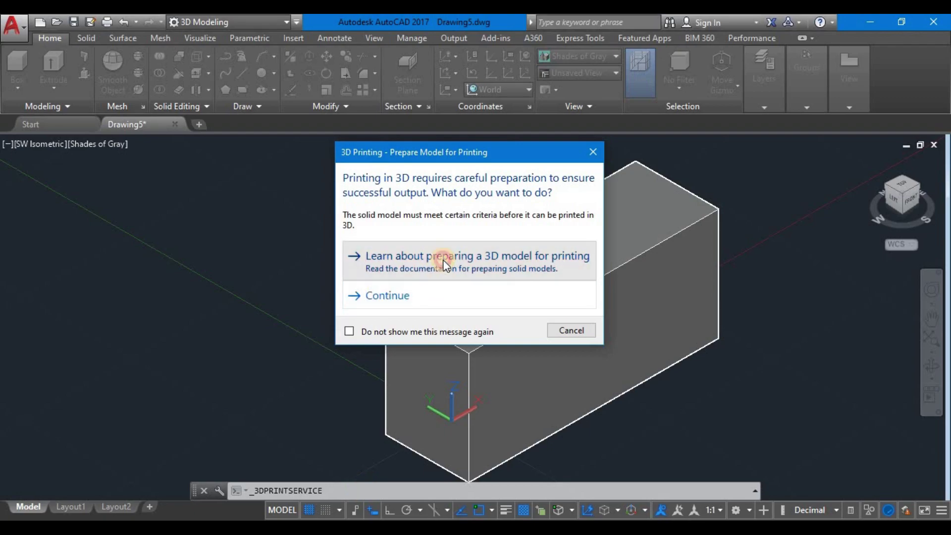
Switch to offline Help and open the About Printing 3D Models page from Send to 3D Print Service.
left_click(443, 259)
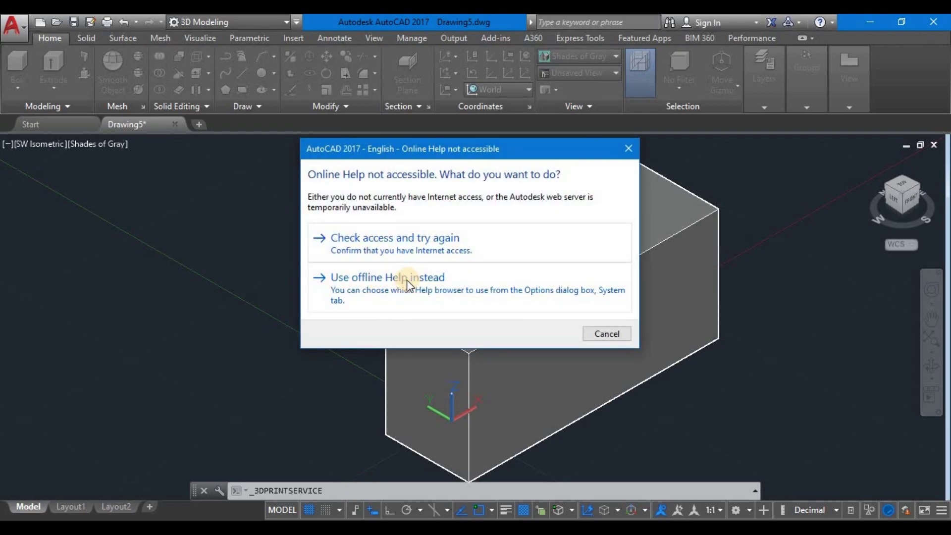
left_click(391, 241)
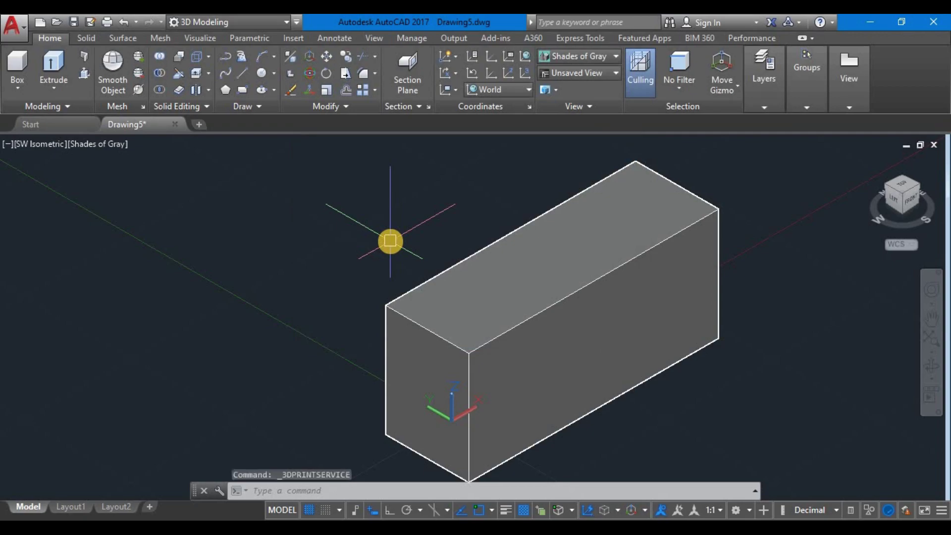
left_click(478, 279)
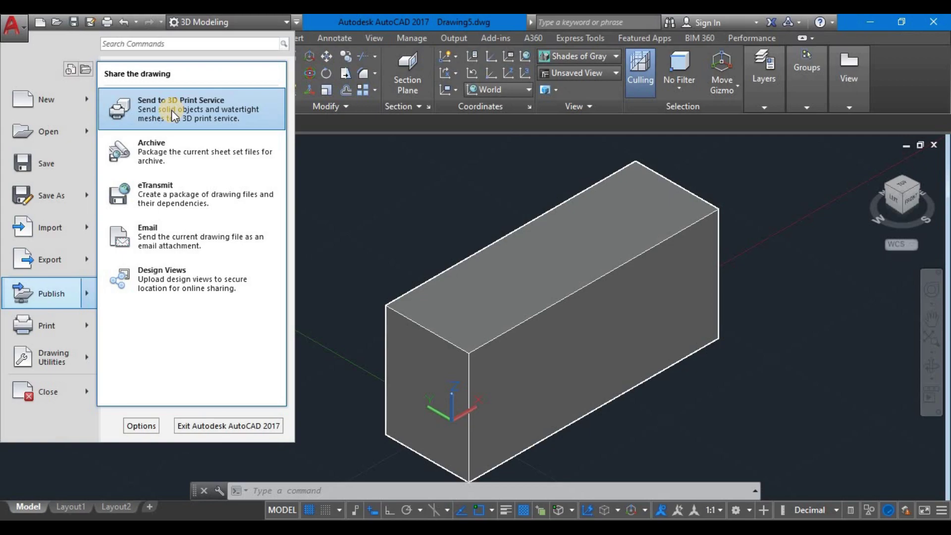
left_click(172, 110)
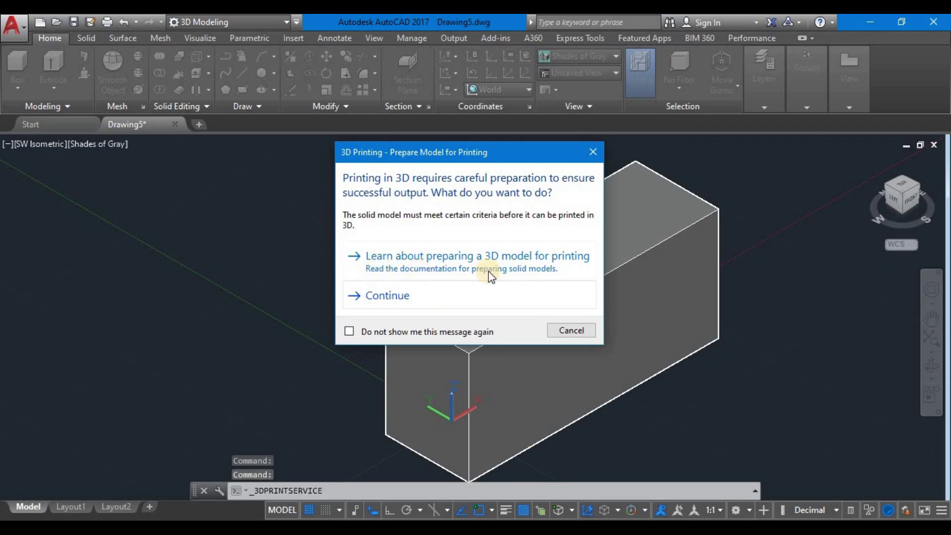
left_click(485, 257)
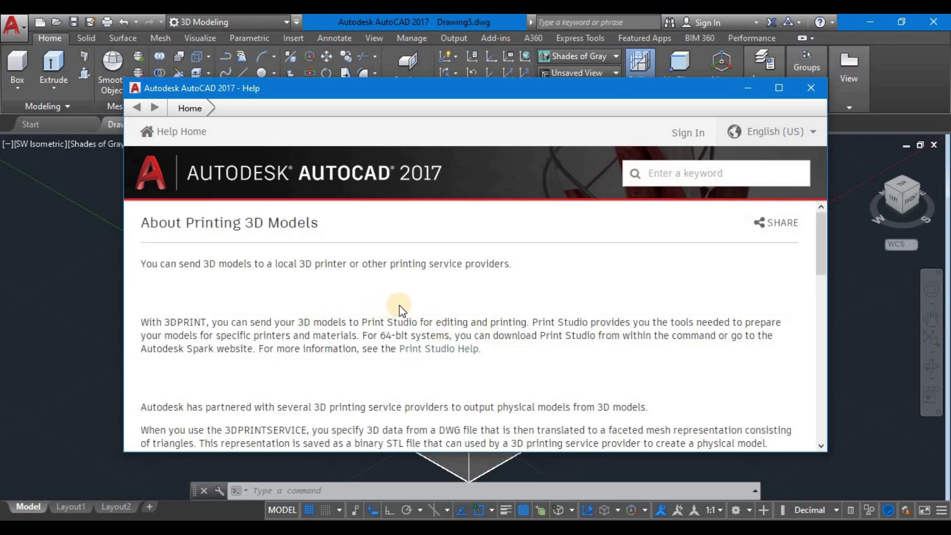
Maximize Help and highlight the Prepare your 3D model and save-as-STL steps.
left_click(777, 88)
scroll(400, 296, "down", 3)
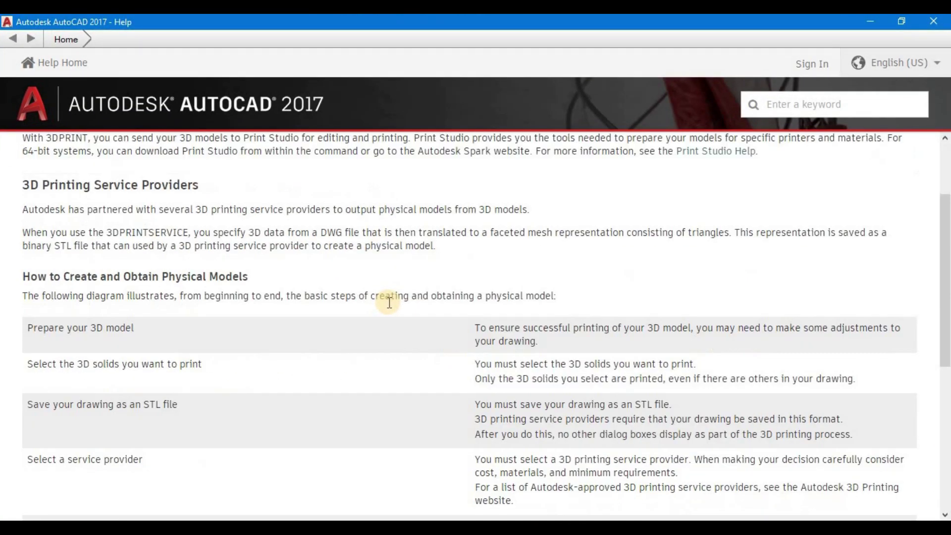
scroll(221, 326, "down", 2)
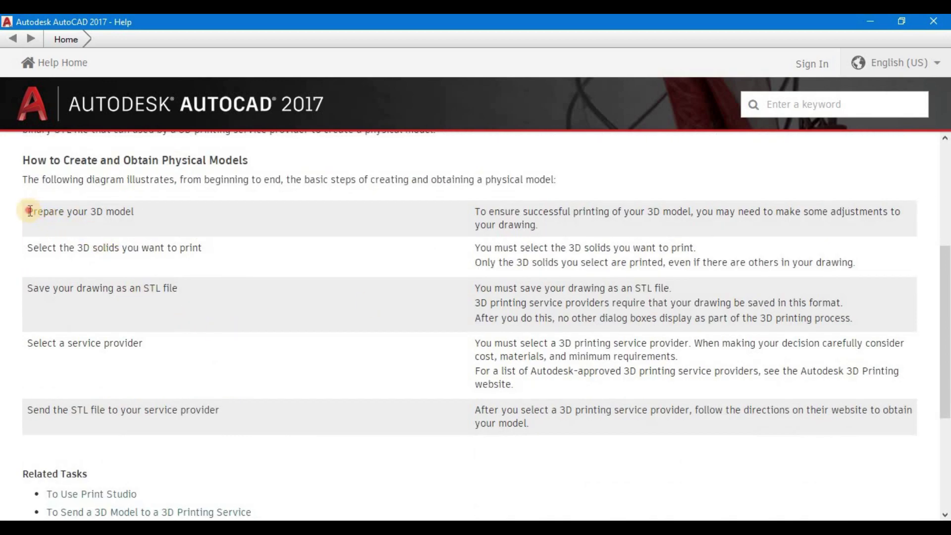
left_click_drag(28, 212, 139, 215)
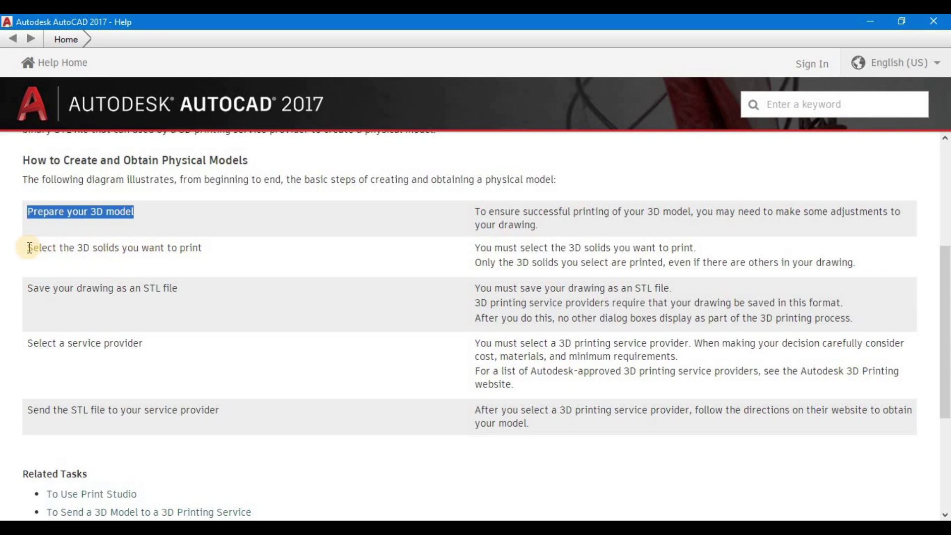
left_click_drag(27, 248, 205, 251)
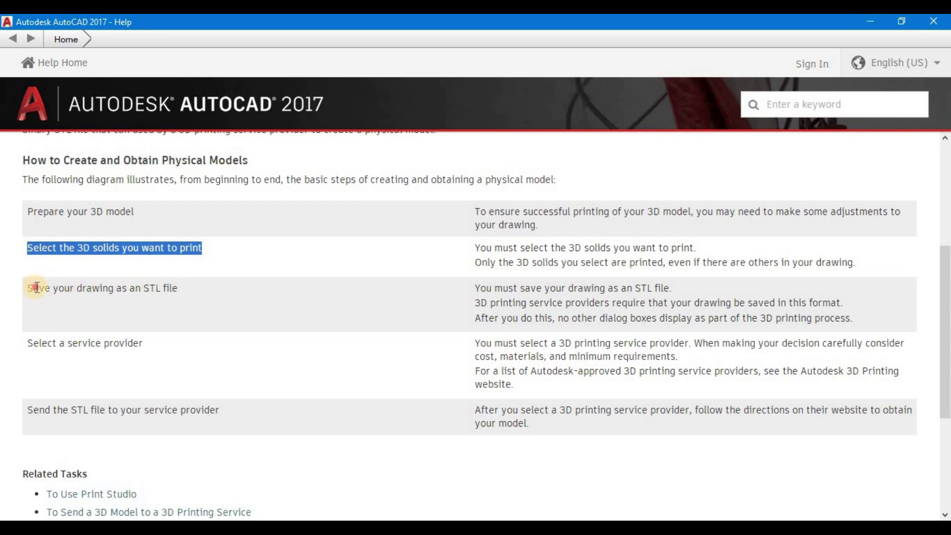
left_click_drag(32, 287, 173, 288)
left_click(200, 293)
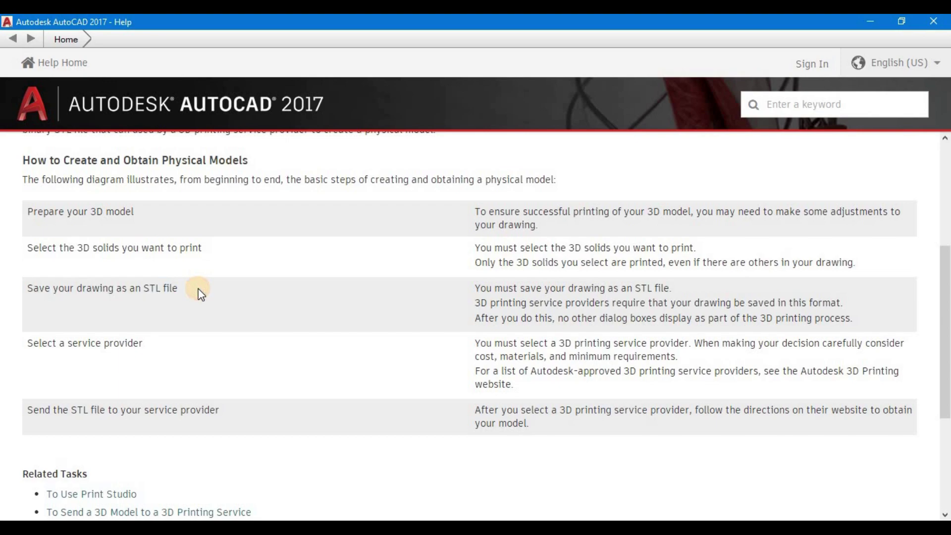
Highlight the STL, service provider and send-the-file steps, then minimize Help to show Drawing5.
double_click(148, 288)
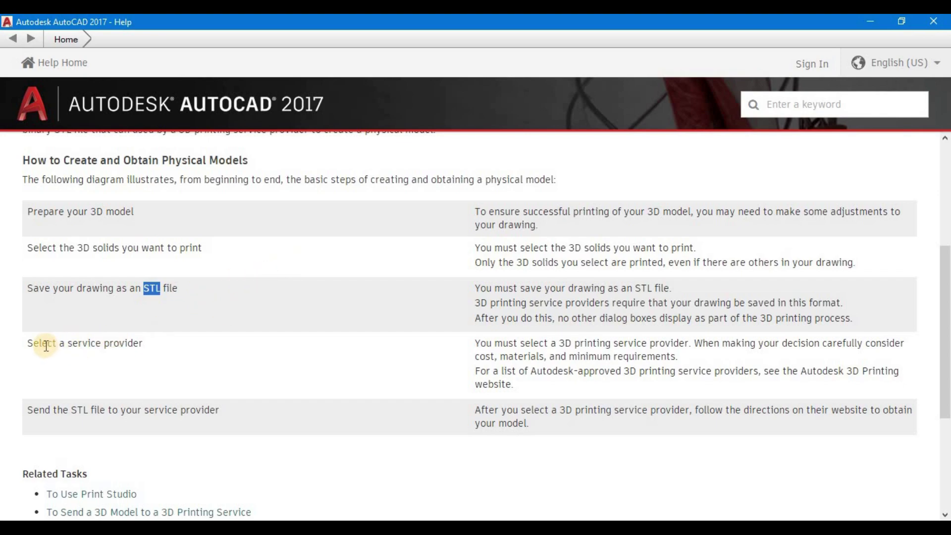
left_click_drag(27, 343, 159, 348)
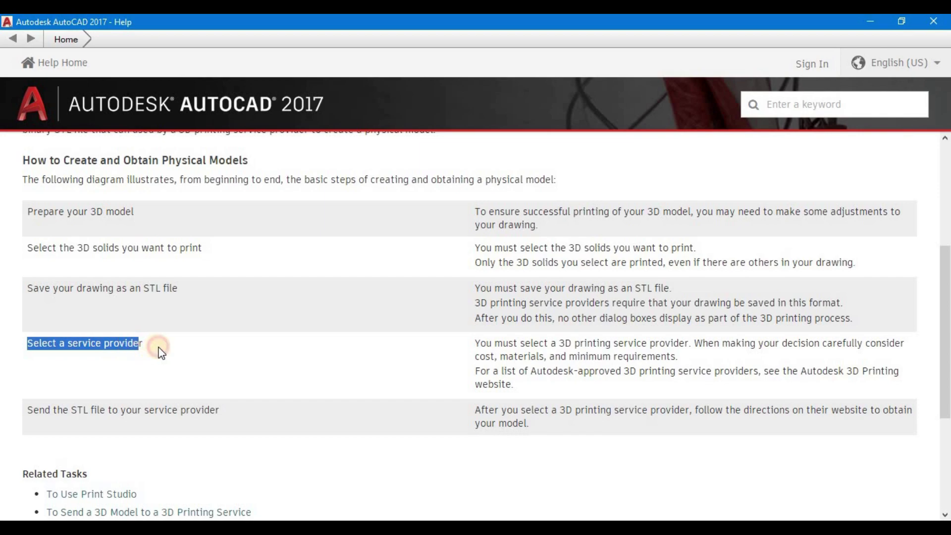
left_click(161, 353)
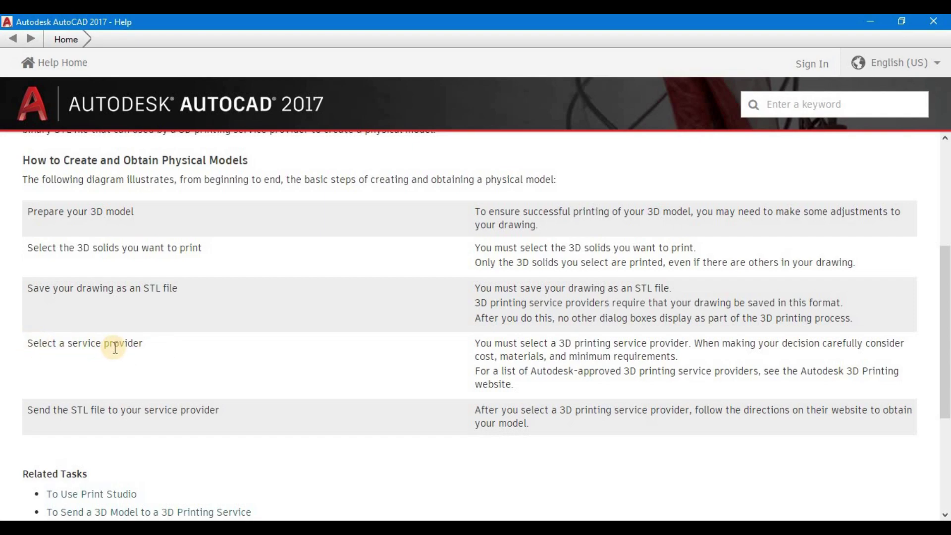
left_click_drag(27, 410, 223, 418)
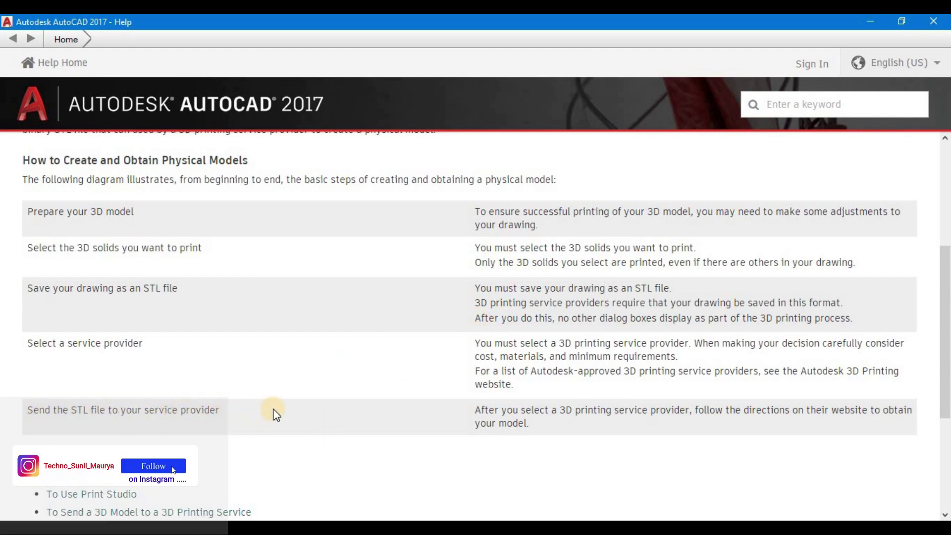
left_click(873, 22)
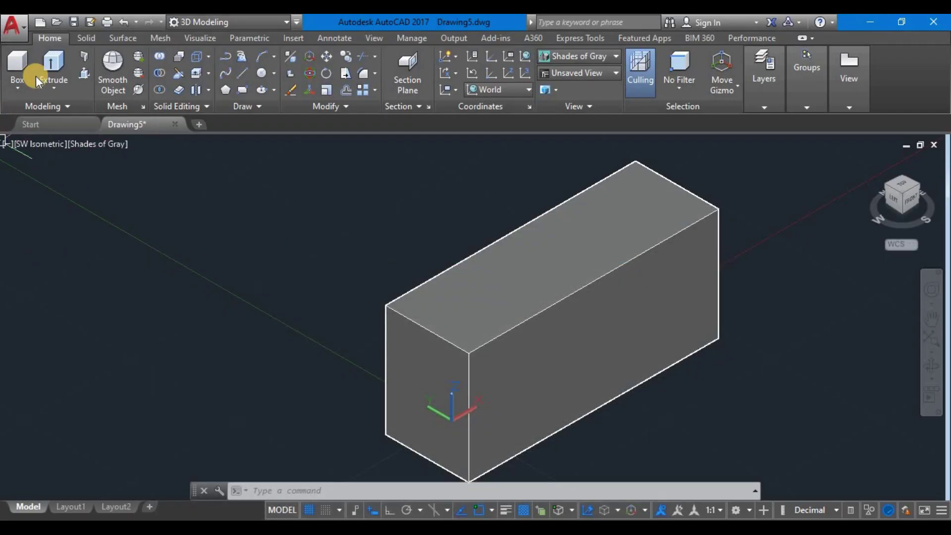
Run Send to 3D Print Service, continue past the notice, and select the box to print.
left_click(23, 28)
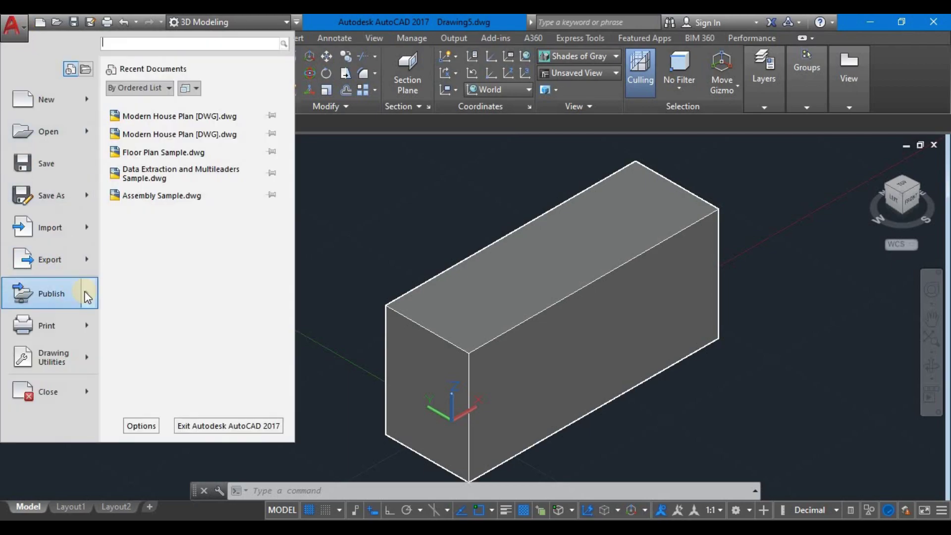
mouse_move(50, 293)
left_click(180, 106)
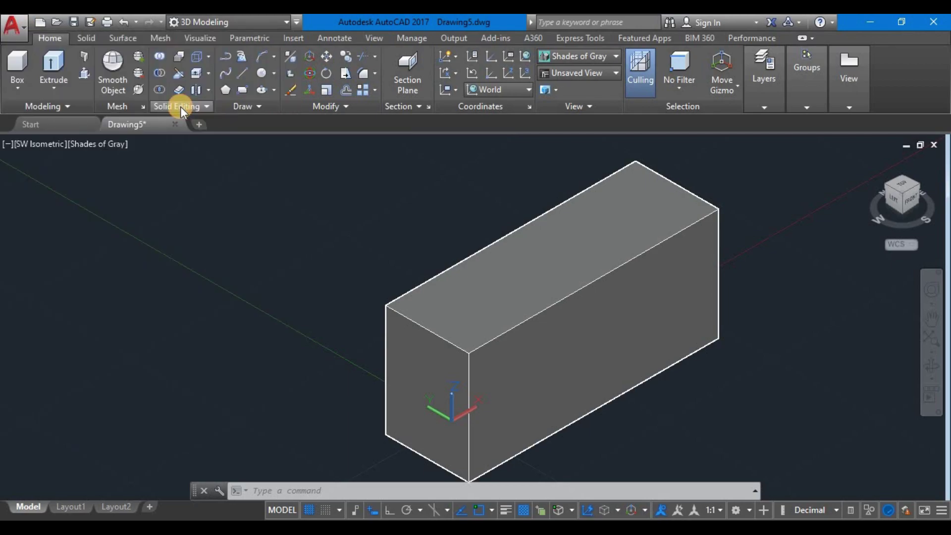
left_click(406, 293)
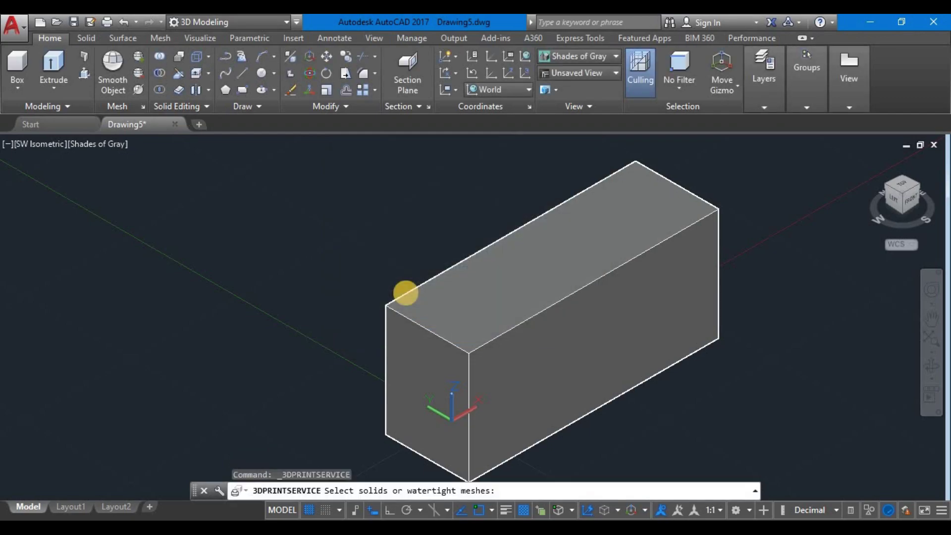
left_click(450, 301)
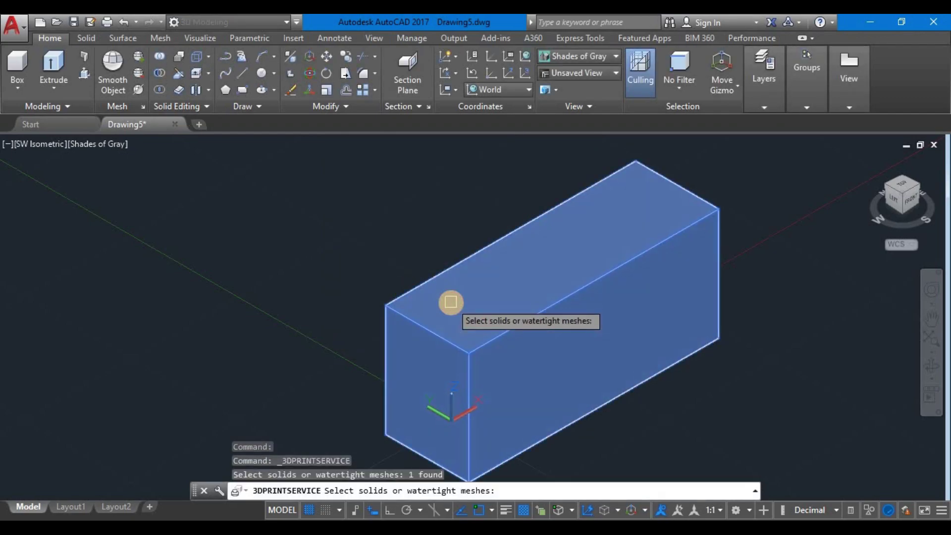
key("Return")
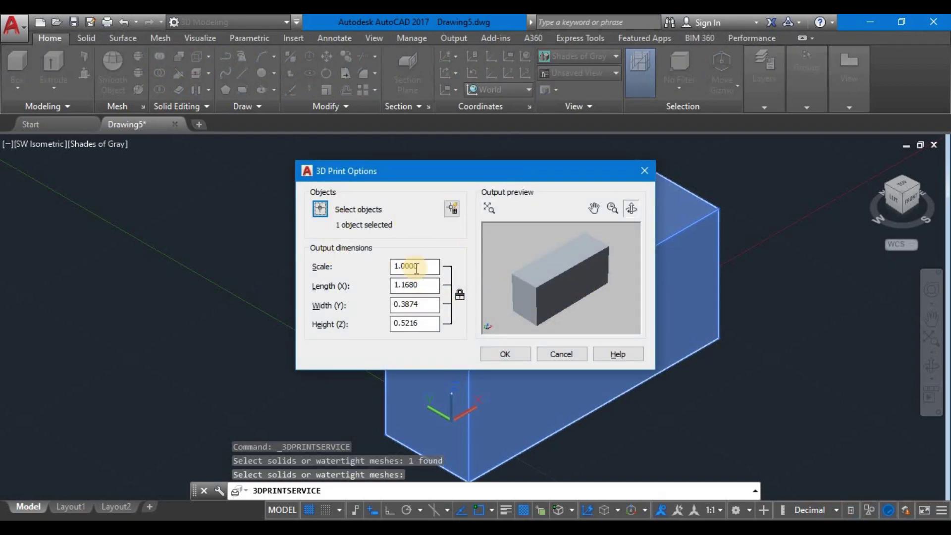
mouse_move(341, 248)
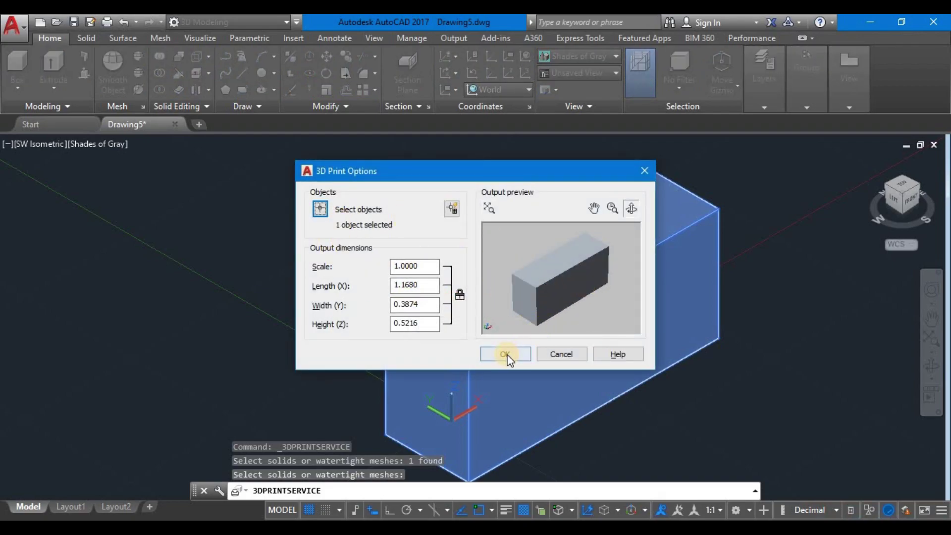
Accept the 3D print options and save the box as Drawing5.stl in the Desktop dgn folder.
left_click(507, 355)
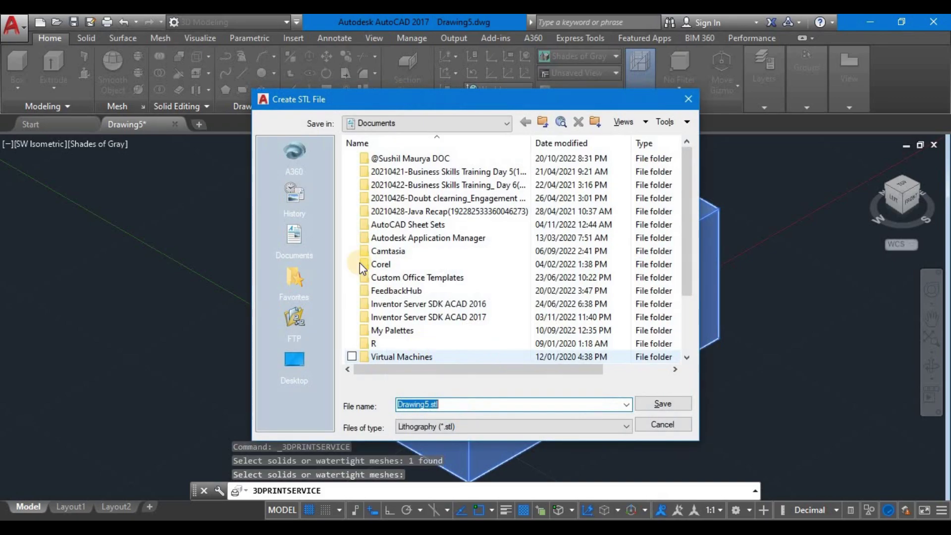
left_click(294, 362)
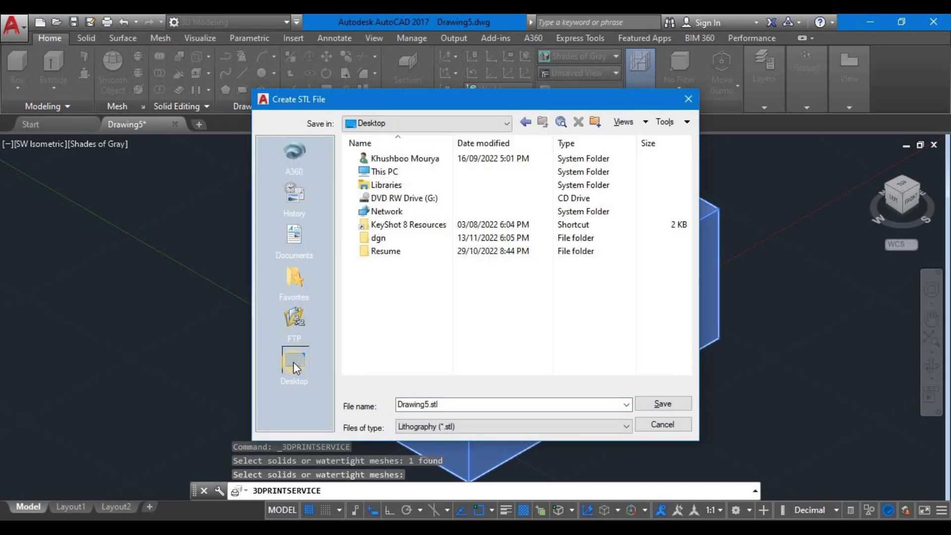
double_click(385, 238)
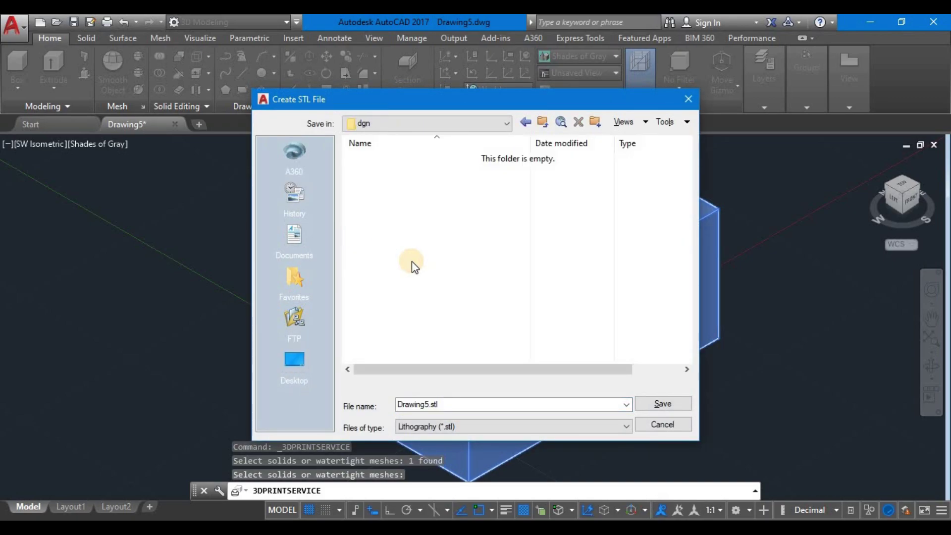
left_click(661, 404)
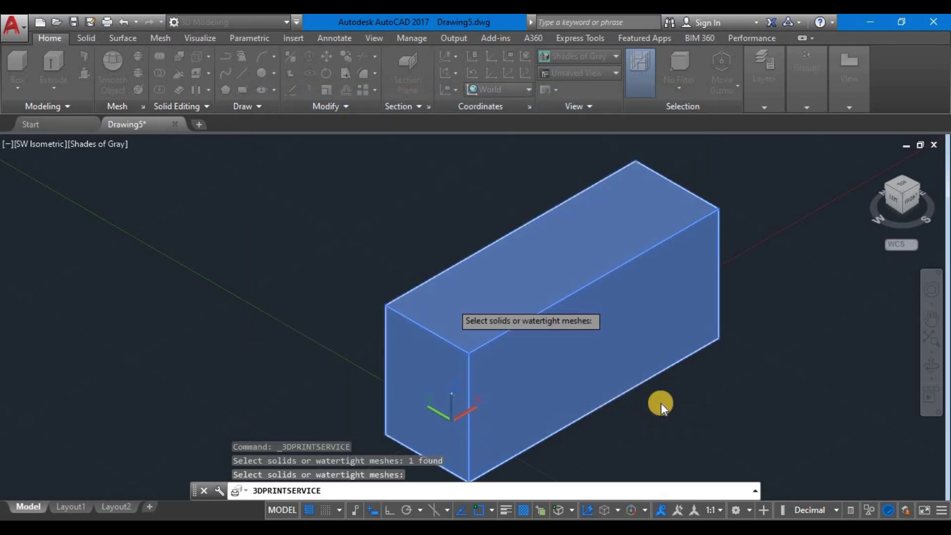
scroll(490, 302, "down", 3)
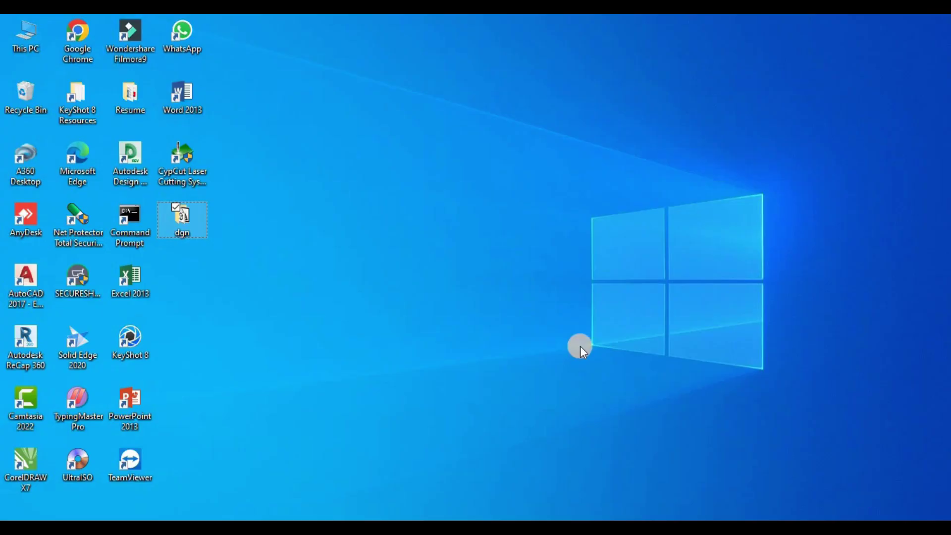
Open the desktop dgn folder and check that Drawing5 is a 684-byte STL 3D Object.
double_click(182, 215)
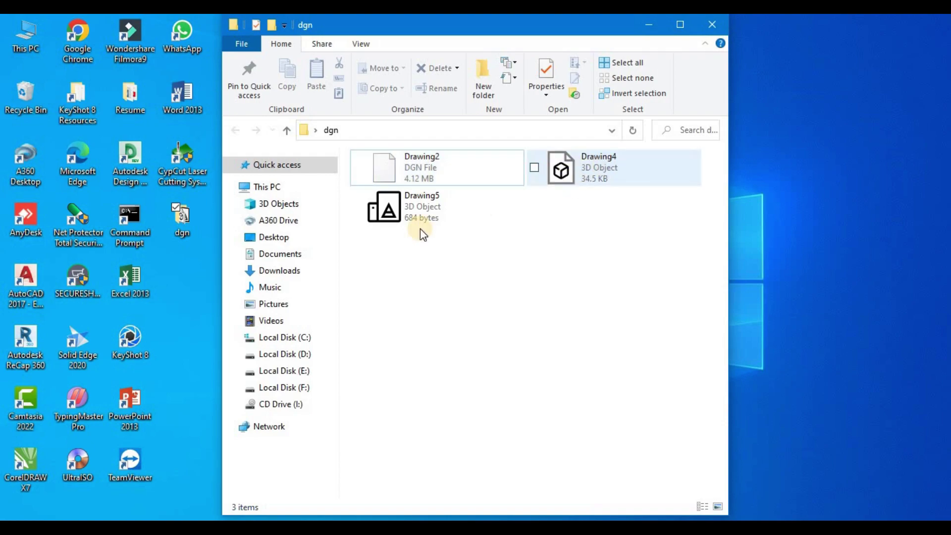
mouse_move(437, 206)
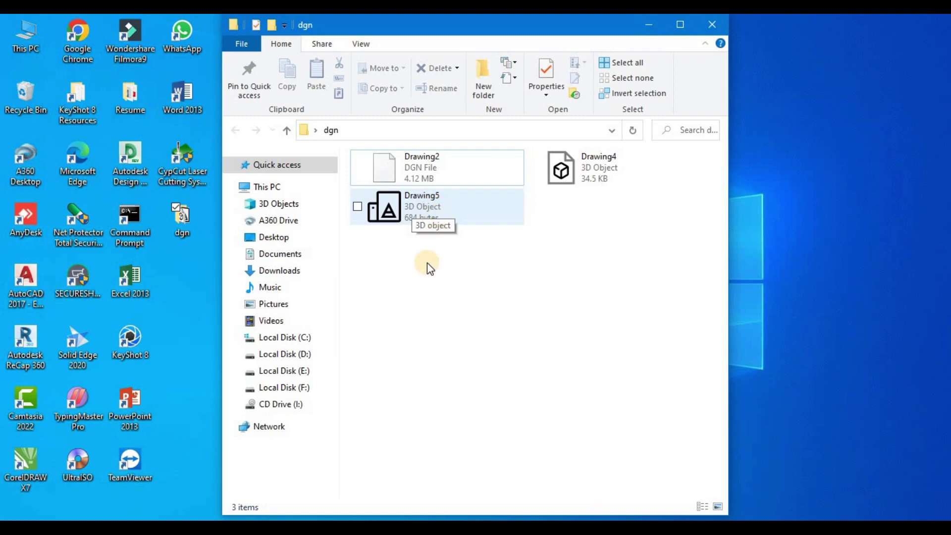
right_click(397, 205)
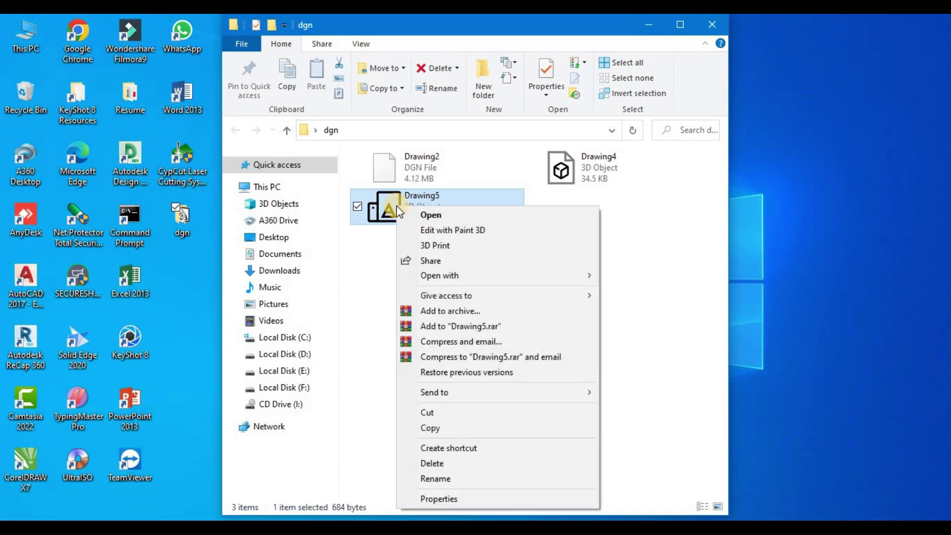
left_click(436, 497)
left_click(459, 429)
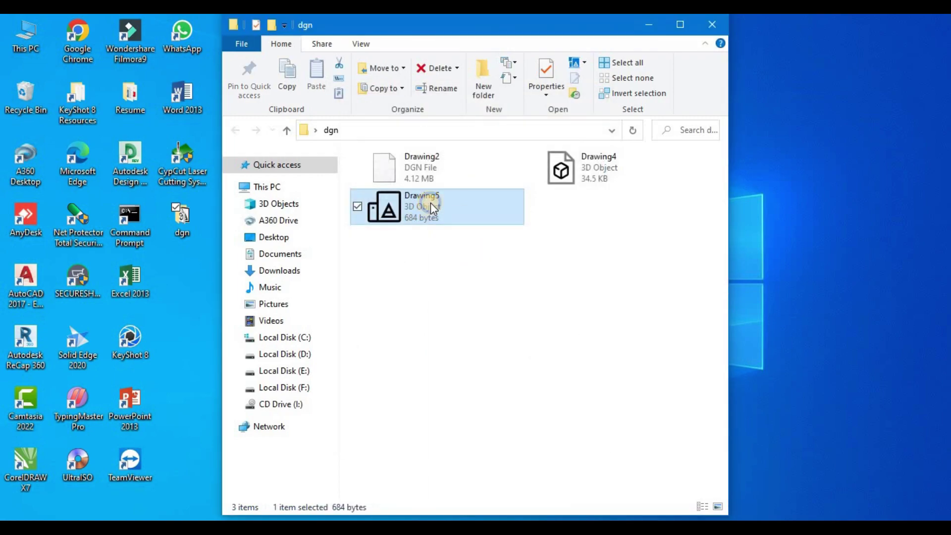
right_click(428, 204)
left_click(474, 502)
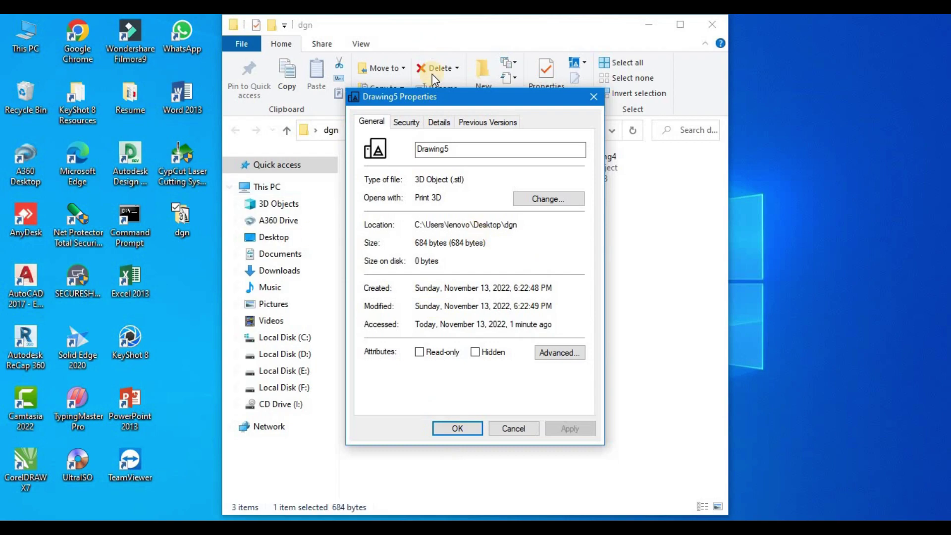
left_click(591, 99)
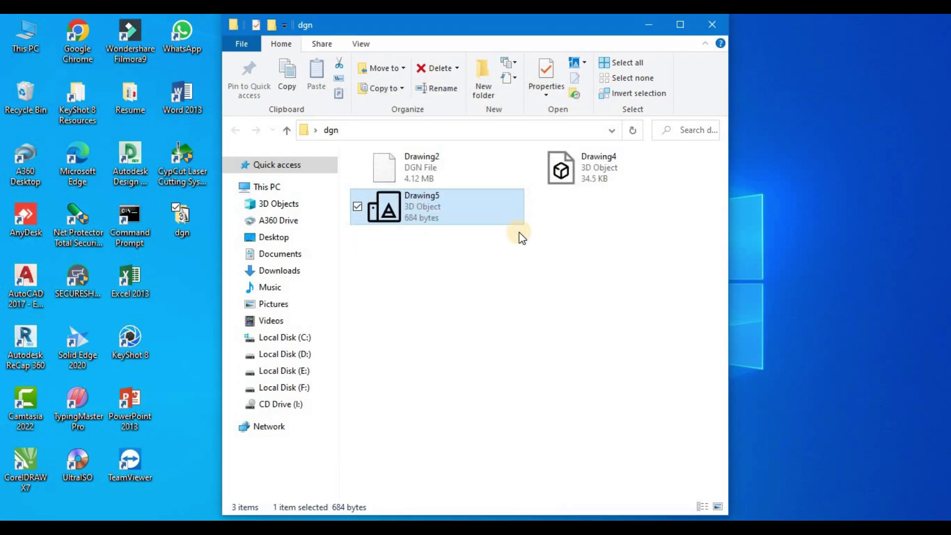
left_click(678, 24)
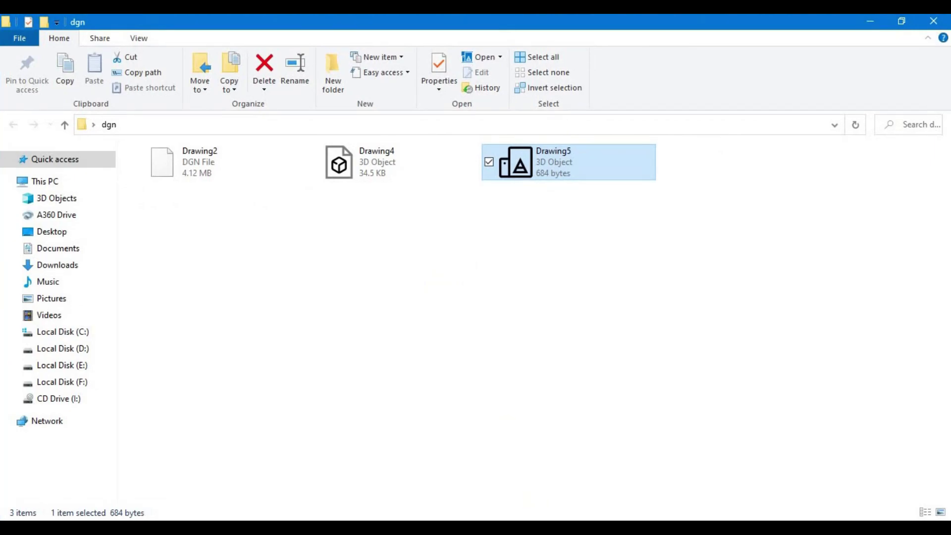
Scroll through the Word Publish notes, steps table and two 3D-printing photos.
scroll(416, 246, "down", 5)
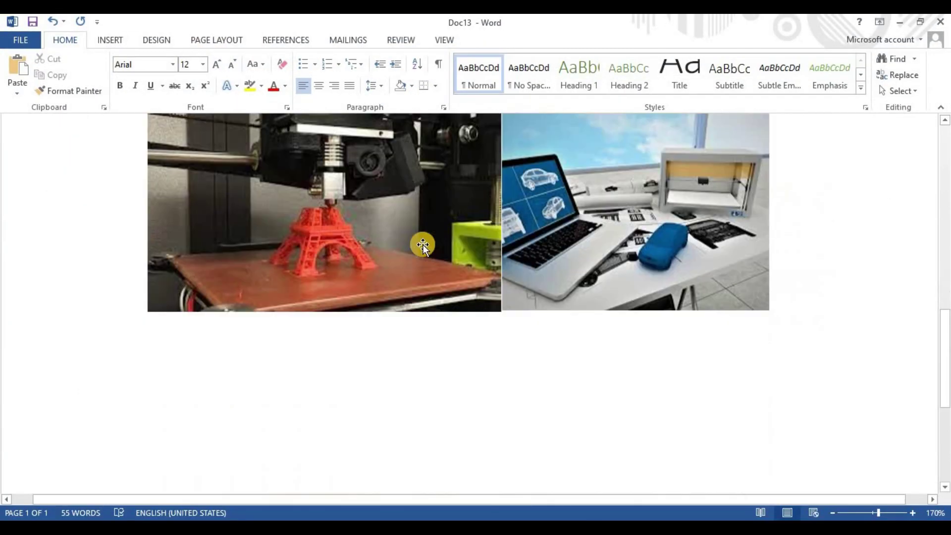
scroll(422, 245, "down", 1)
scroll(456, 261, "down", 6, "ctrl")
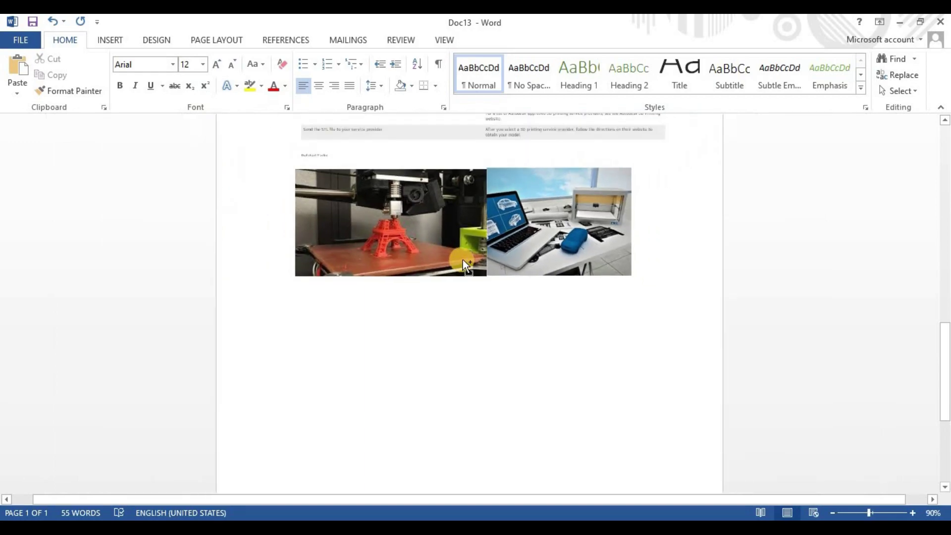
scroll(465, 260, "up", 5)
scroll(474, 252, "up", 1)
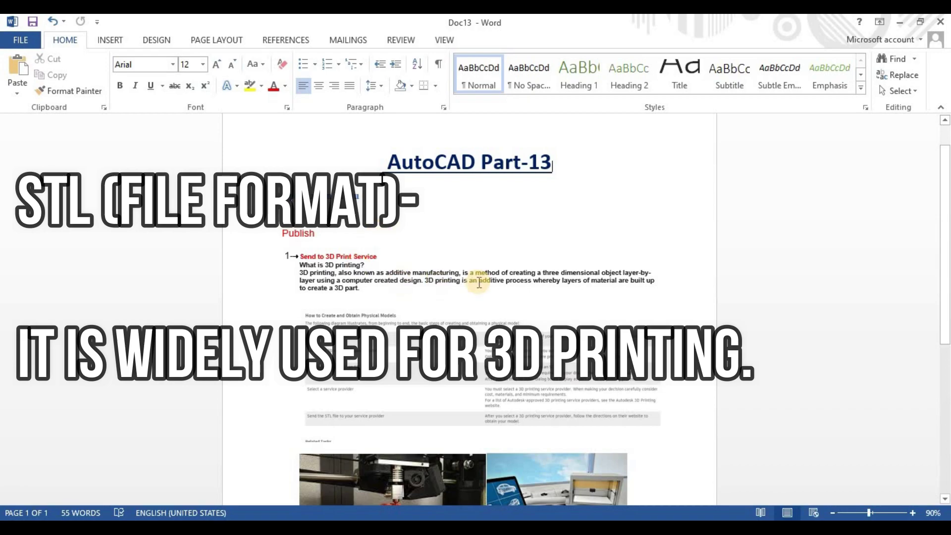
scroll(525, 285, "down", 2)
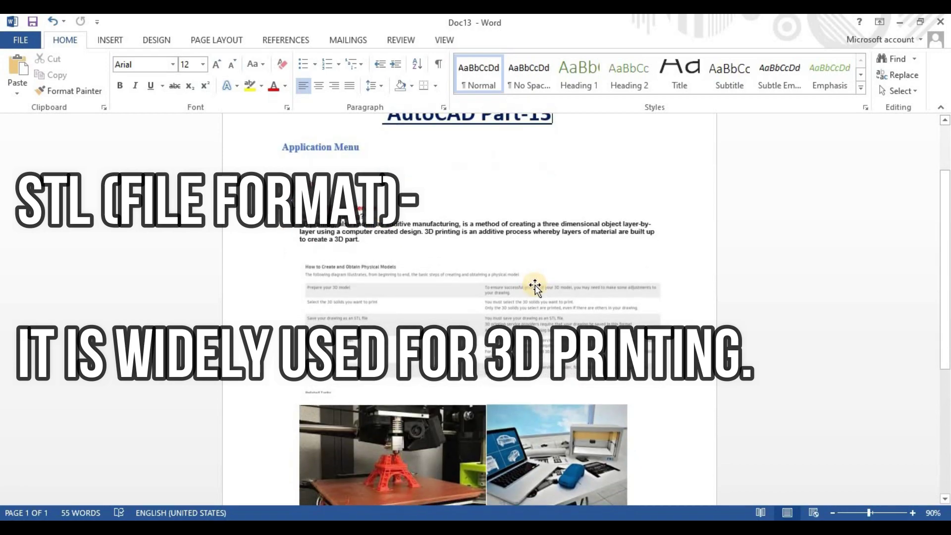
scroll(534, 286, "down", 4)
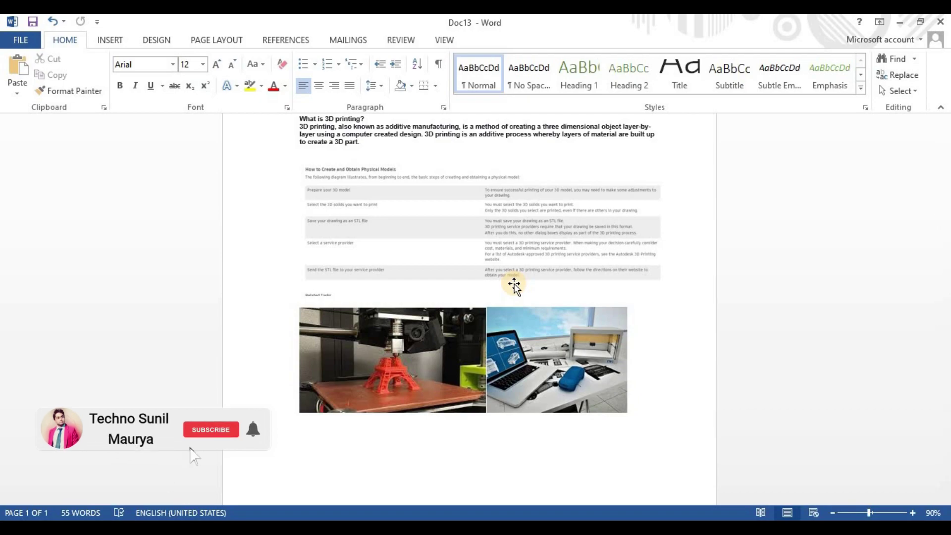
scroll(495, 292, "up", 2)
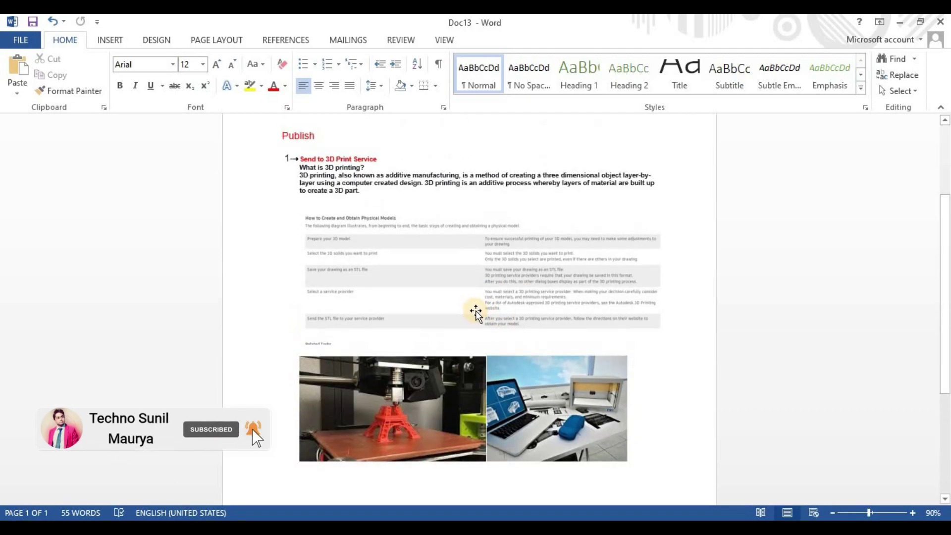